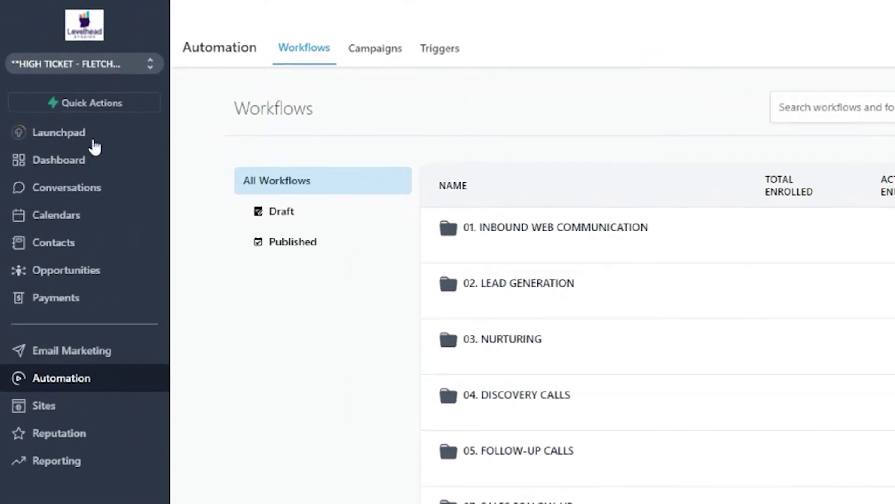
Switch to the Sites section to view the Funnels list
left_click(68, 410)
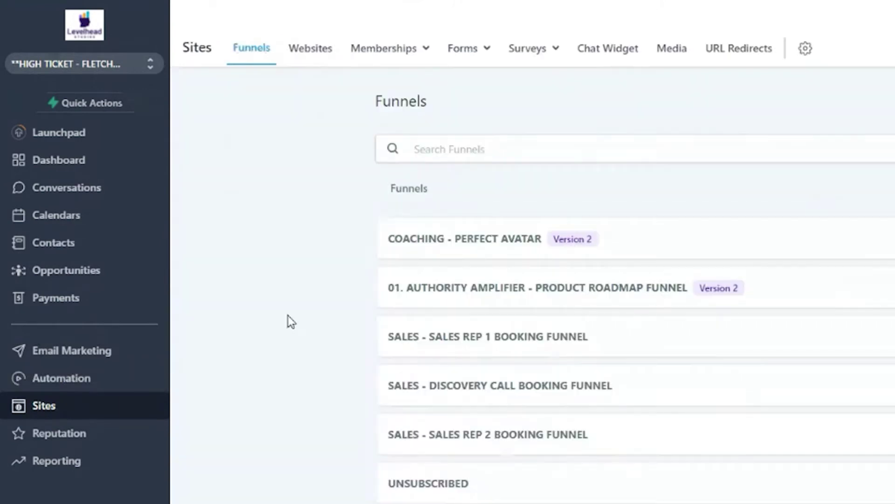
Review the Forms list, then start a new workflow from Automation > Workflows
left_click(490, 51)
mouse_move(557, 52)
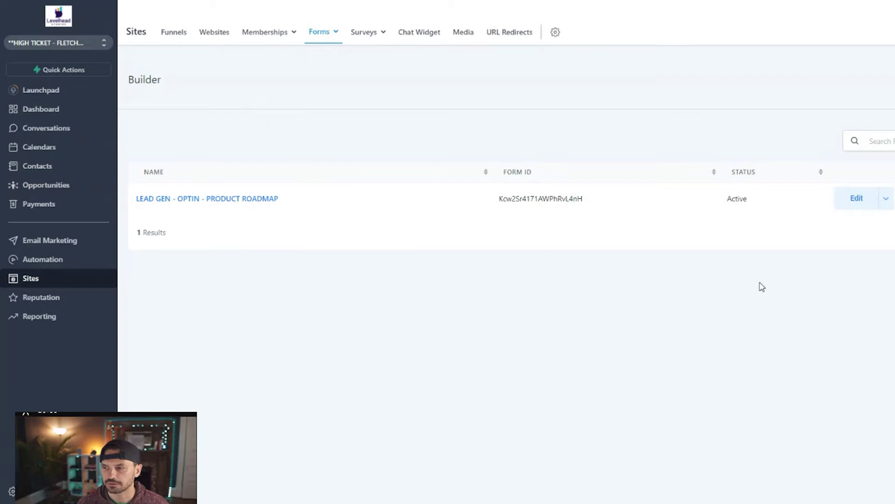
left_click(46, 262)
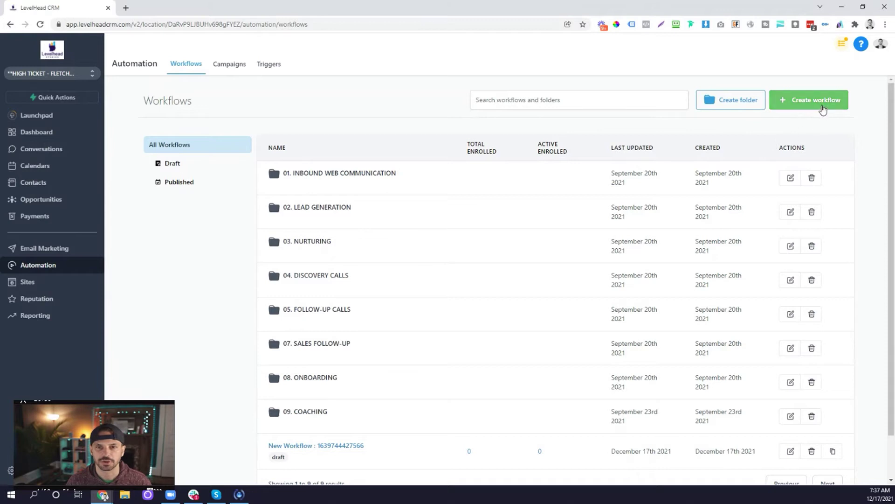
left_click(785, 160)
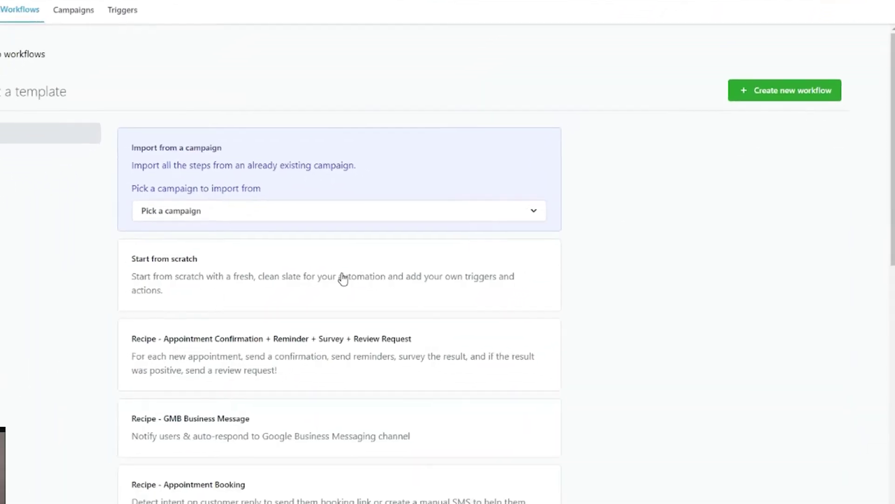
Create a blank workflow from scratch with a trigger named ABC FORM SUBMISSION
left_click(422, 272)
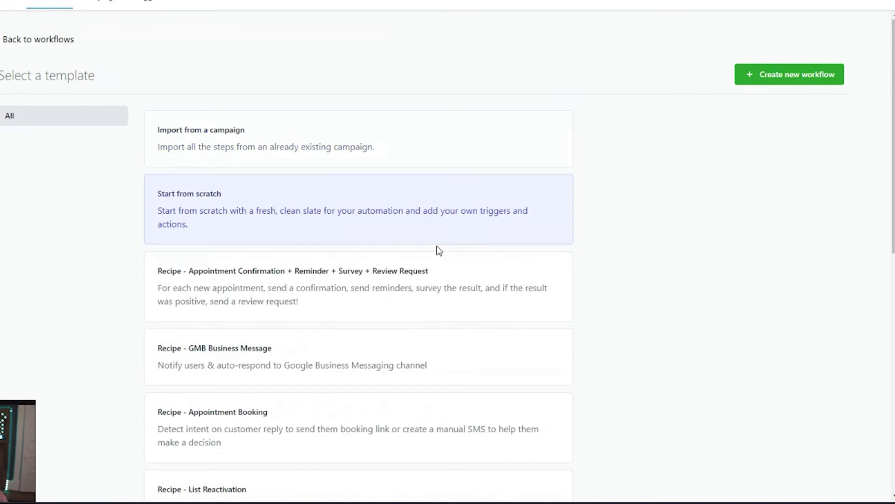
left_click(775, 85)
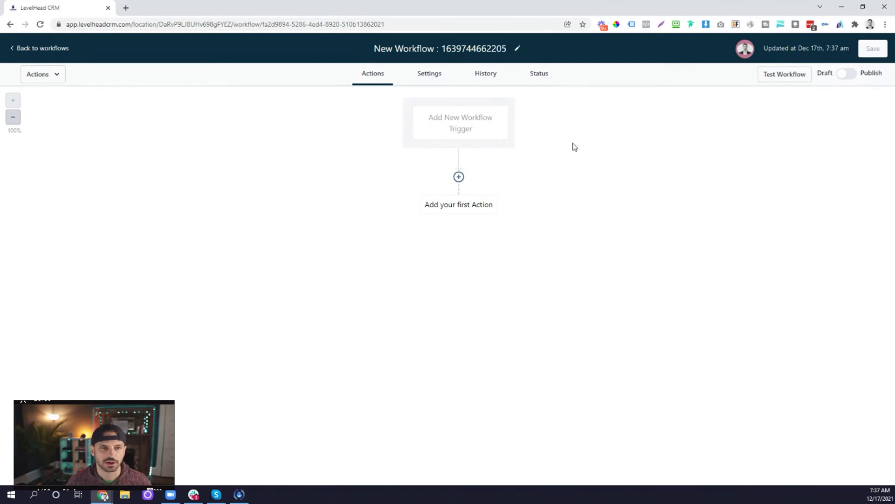
left_click(459, 129)
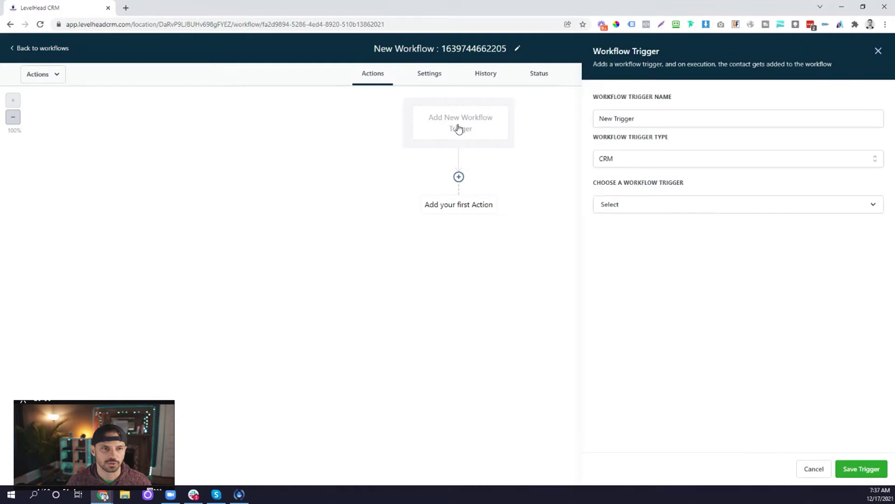
left_click_drag(663, 118, 584, 123)
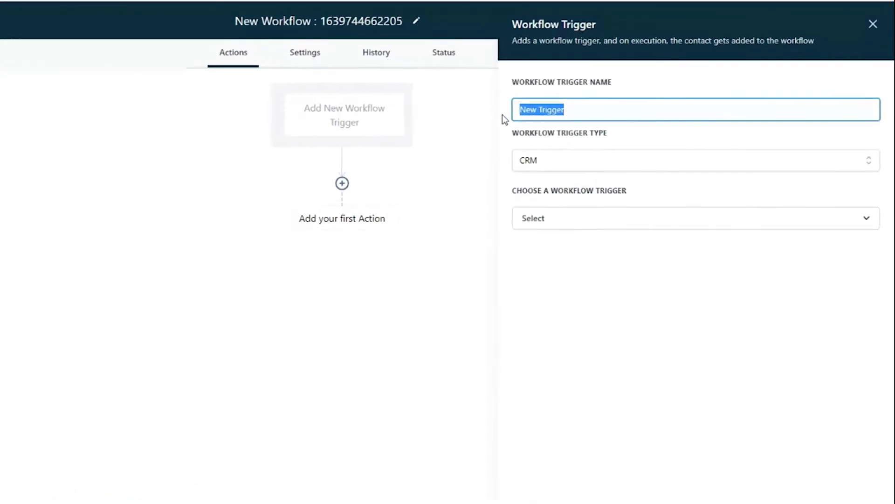
type("AB")
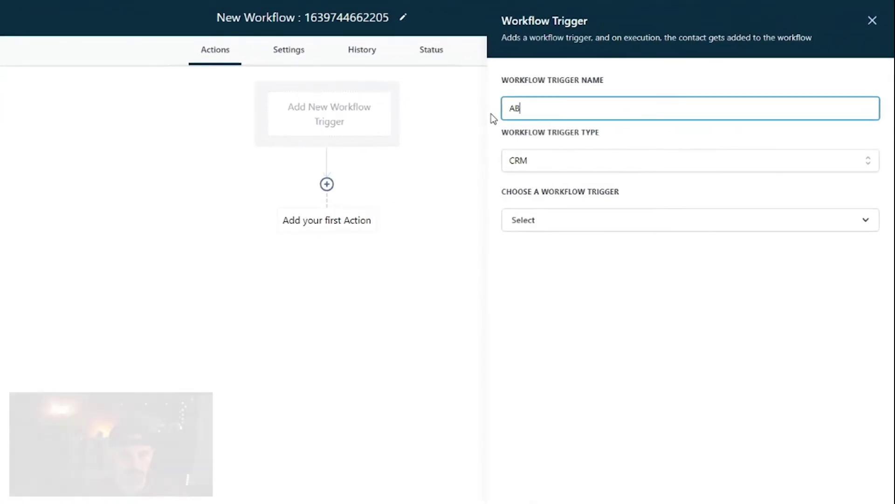
type("C FORM ")
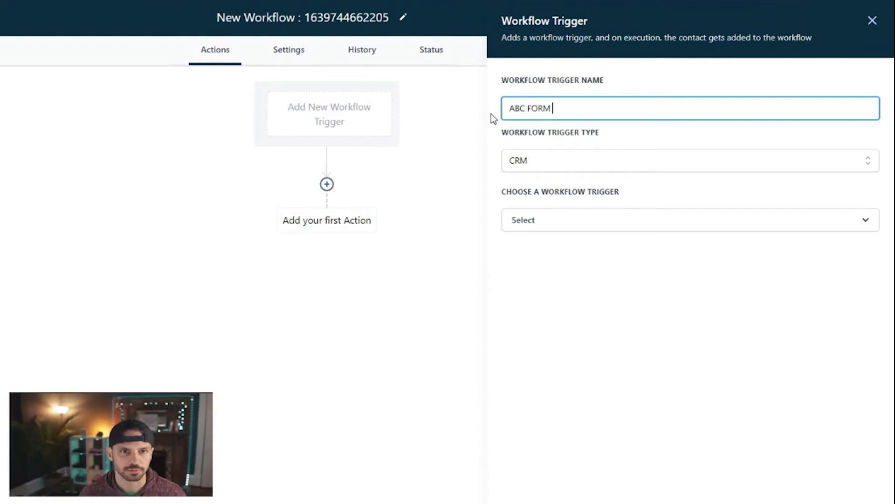
type("SUBMISSION")
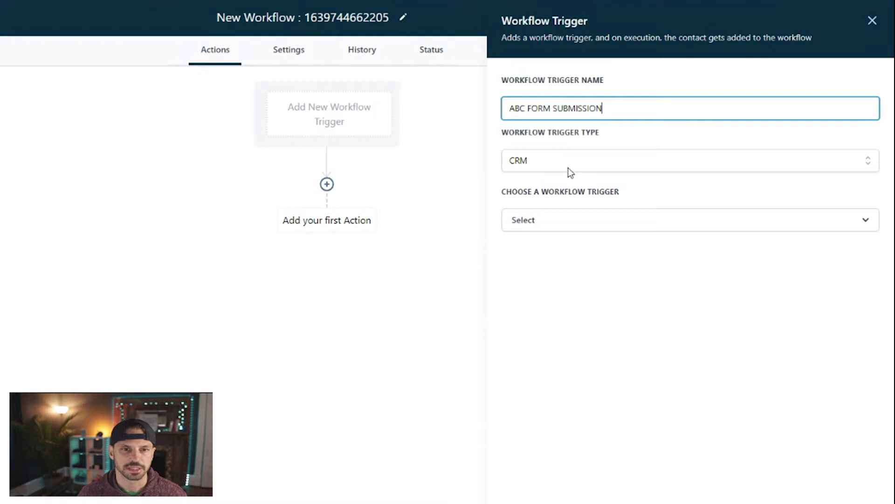
left_click(565, 227)
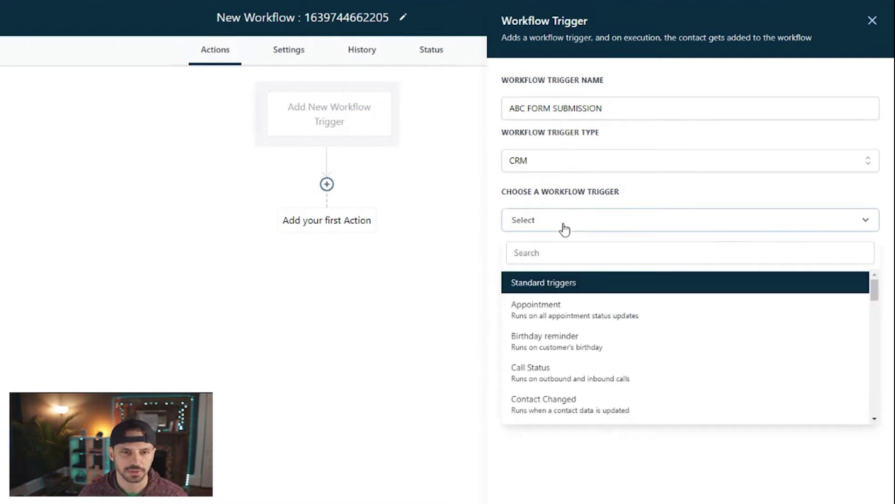
Search 'form' in the trigger list and set the trigger event to Form submitted
left_click(551, 250)
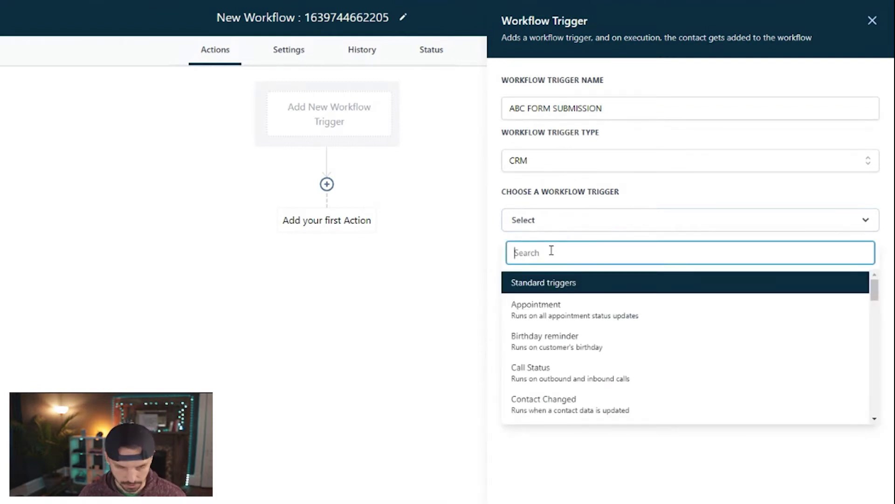
type("form")
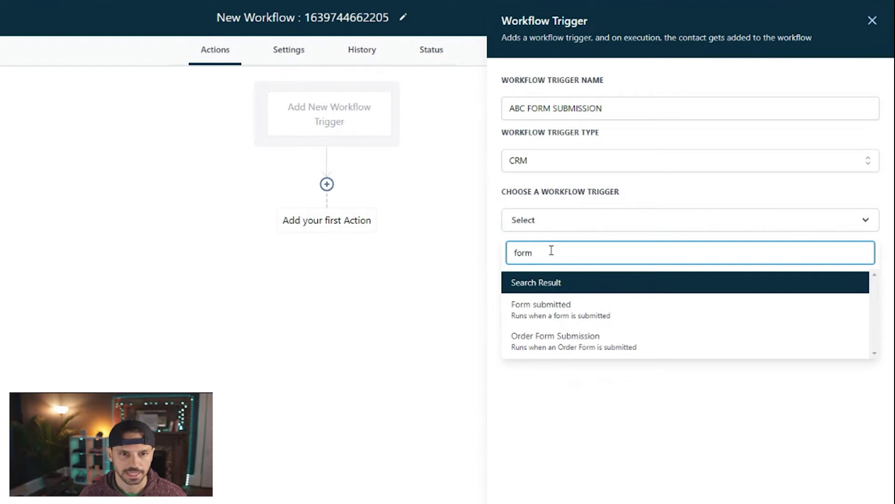
left_click(557, 313)
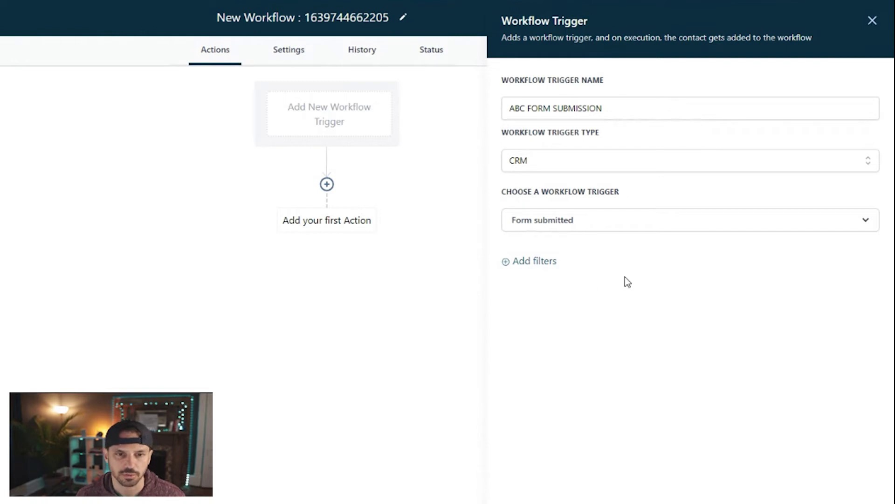
Add a 'Form is LEAD GEN - OPTIN - PRODUCT ROADMAP' filter to the trigger
left_click(553, 269)
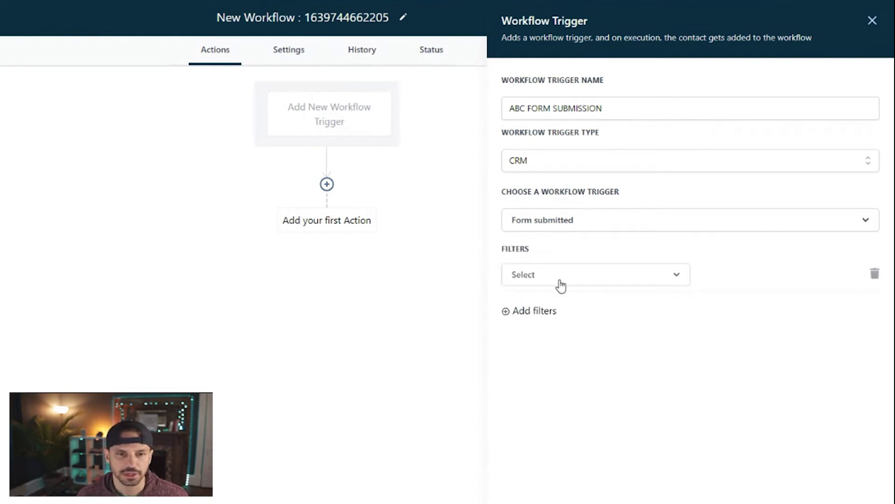
left_click(561, 285)
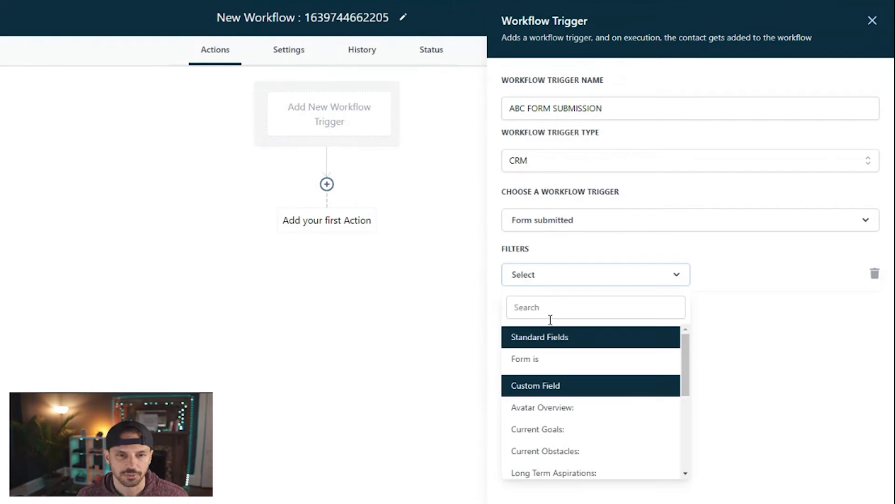
left_click(536, 362)
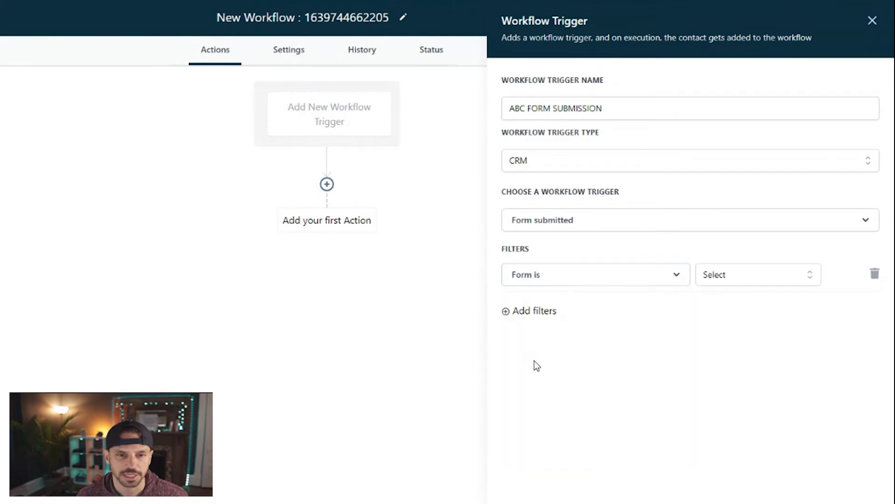
left_click(738, 285)
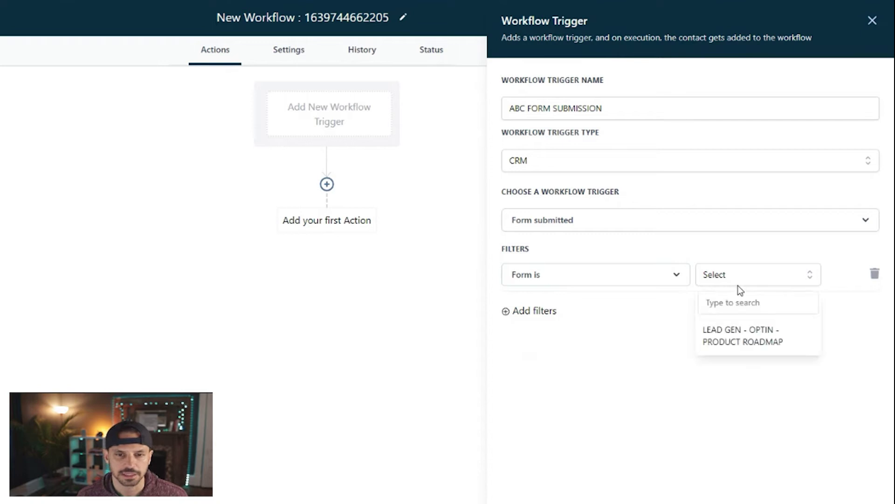
left_click(752, 345)
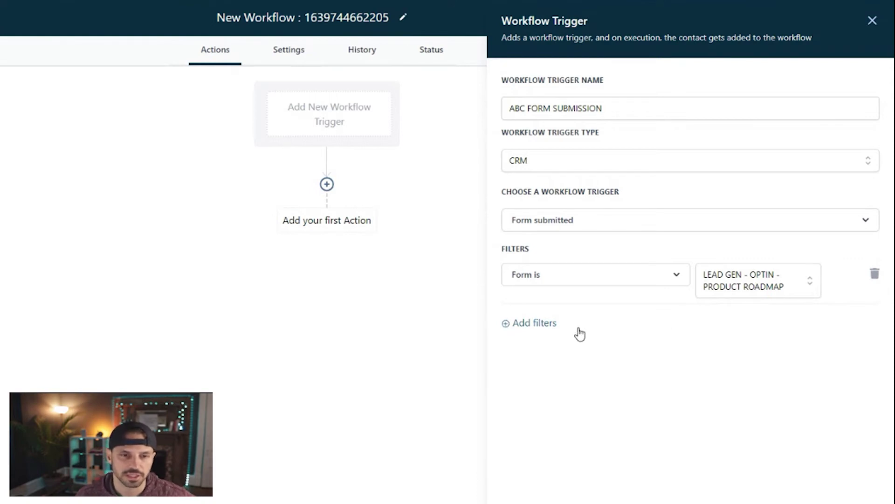
left_click(547, 326)
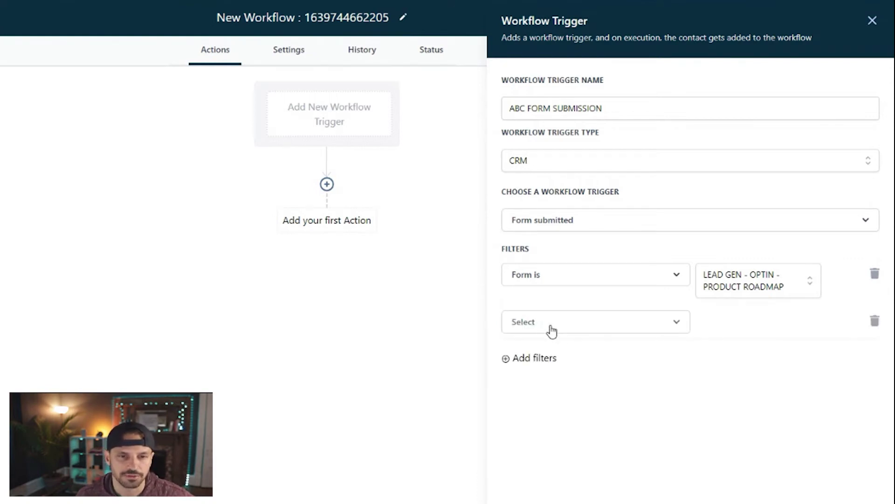
left_click(565, 328)
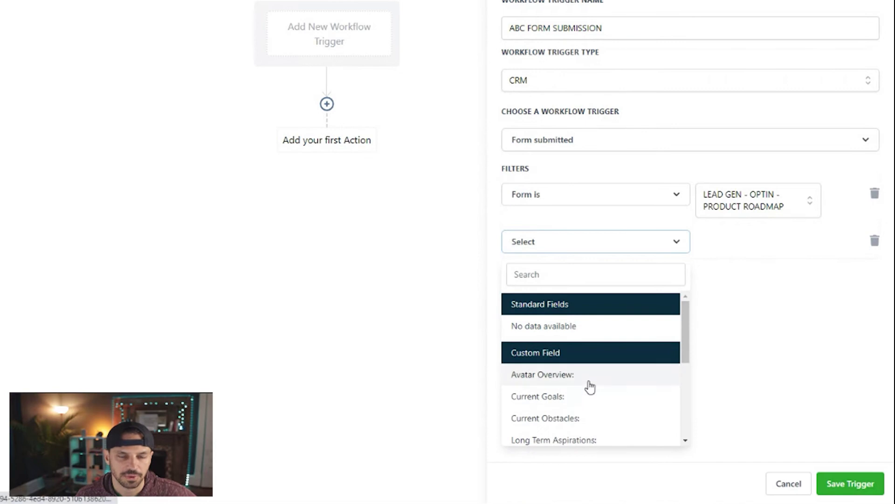
scroll(590, 382, "down", 1)
scroll(586, 371, "down", 3)
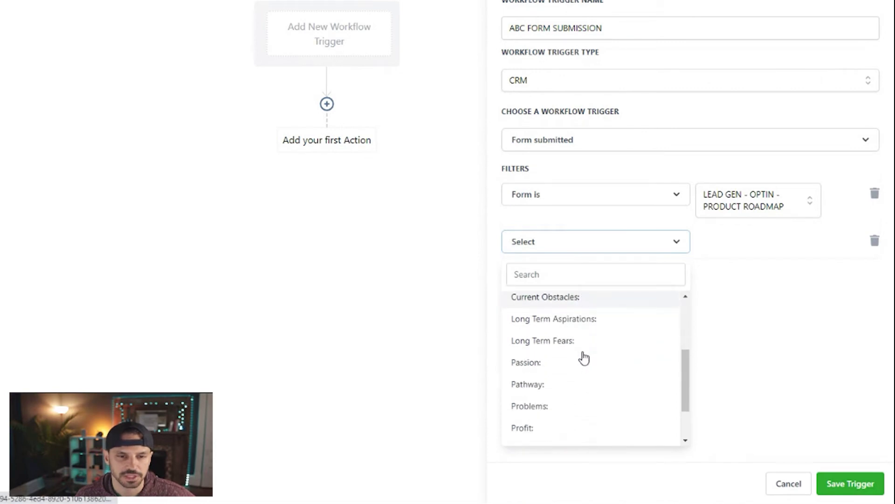
scroll(583, 359, "up", 3)
scroll(581, 370, "down", 3)
scroll(577, 369, "down", 3)
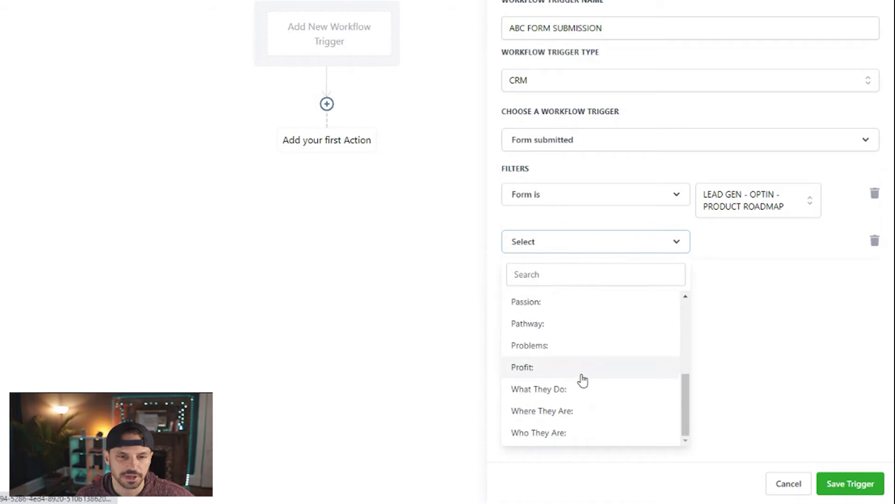
scroll(595, 356, "up", 5)
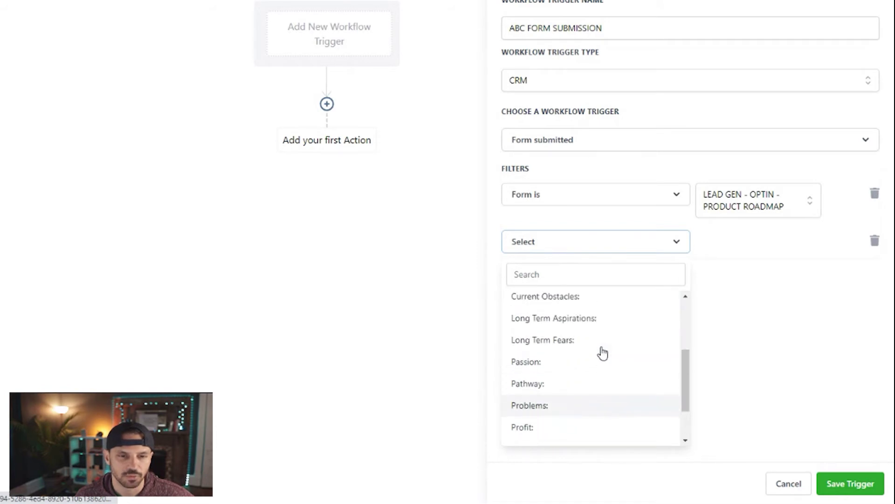
scroll(602, 353, "down", 1)
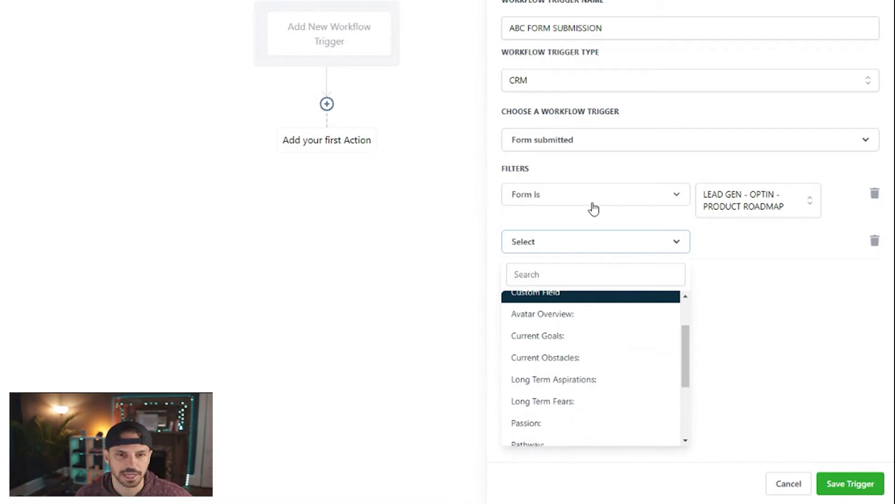
left_click(744, 280)
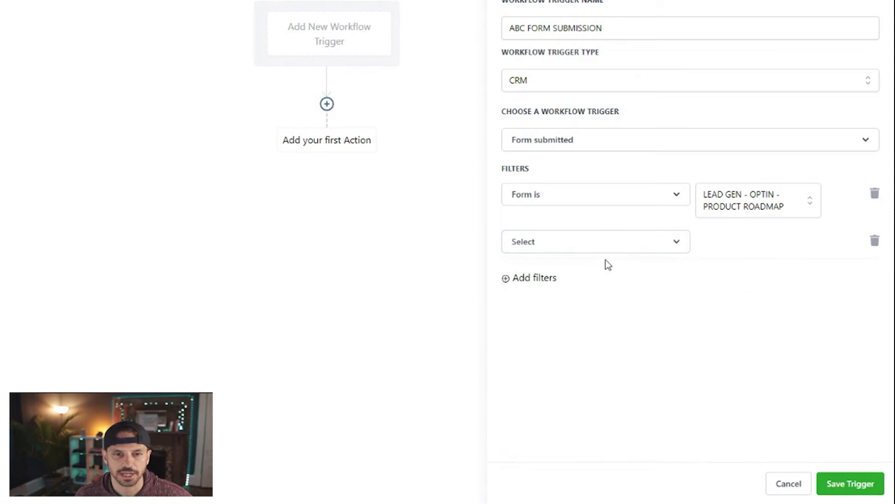
left_click(875, 241)
Save the ABC FORM SUBMISSION trigger and begin adding a second trigger
left_click(859, 482)
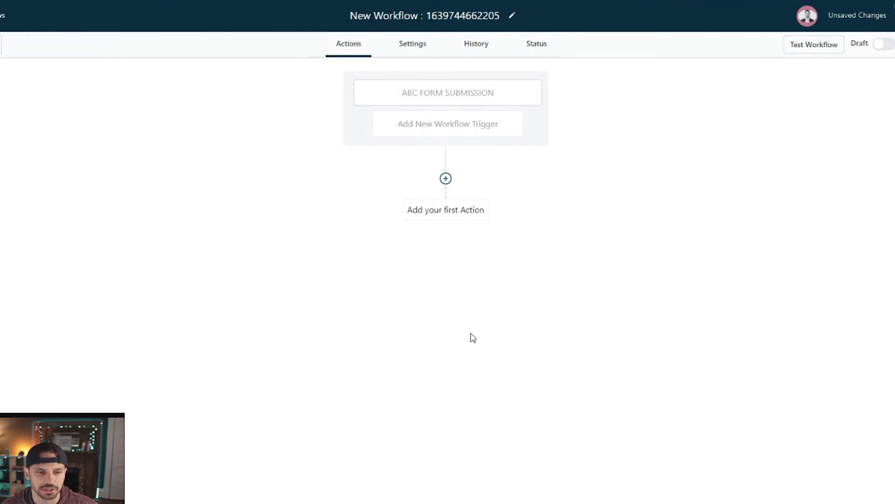
left_click(461, 128)
Name the second trigger ABC SURVEY SUBMISSION, set it to Survey submitted, and add filters
left_click_drag(645, 94, 600, 92)
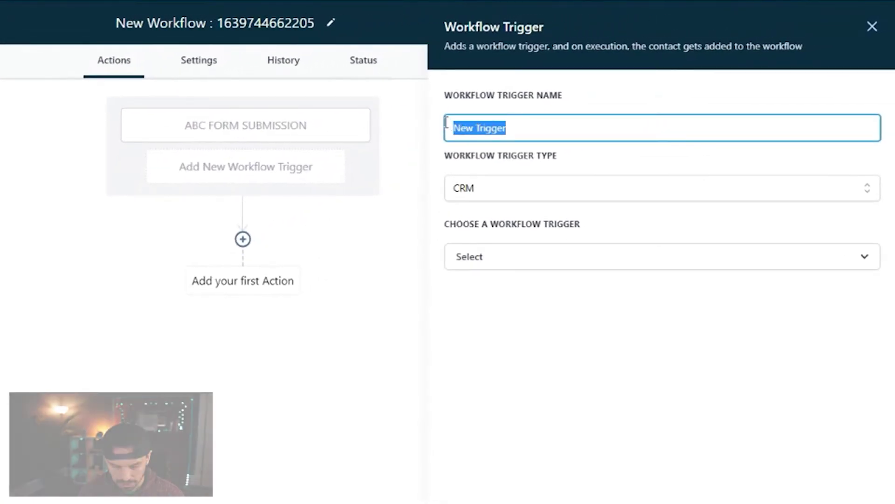
type("ABC SURVEY SUBMISSION")
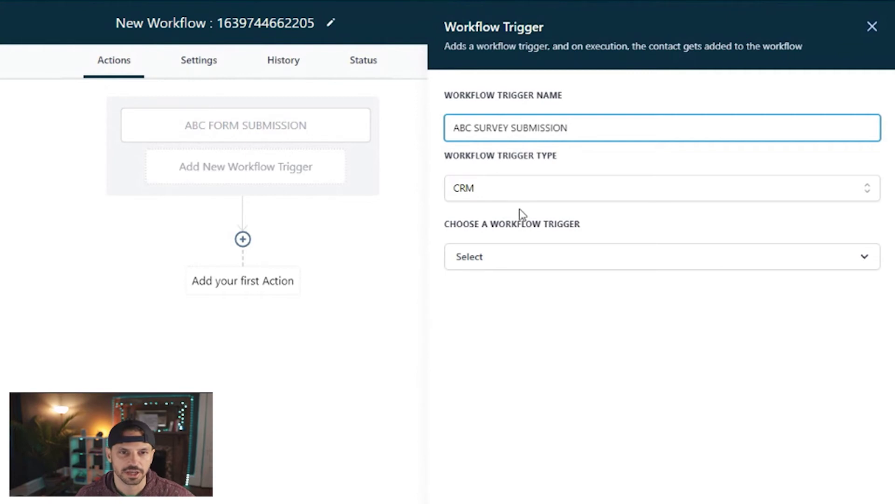
left_click(542, 268)
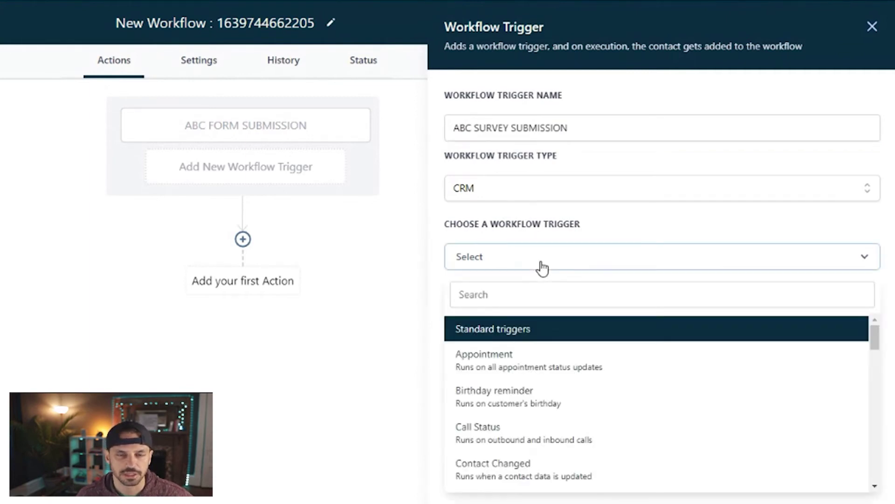
left_click(536, 295)
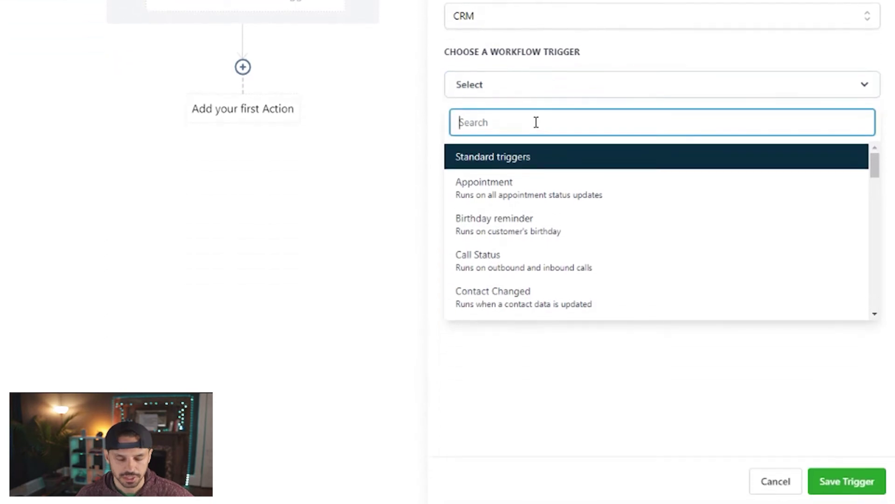
type("sur")
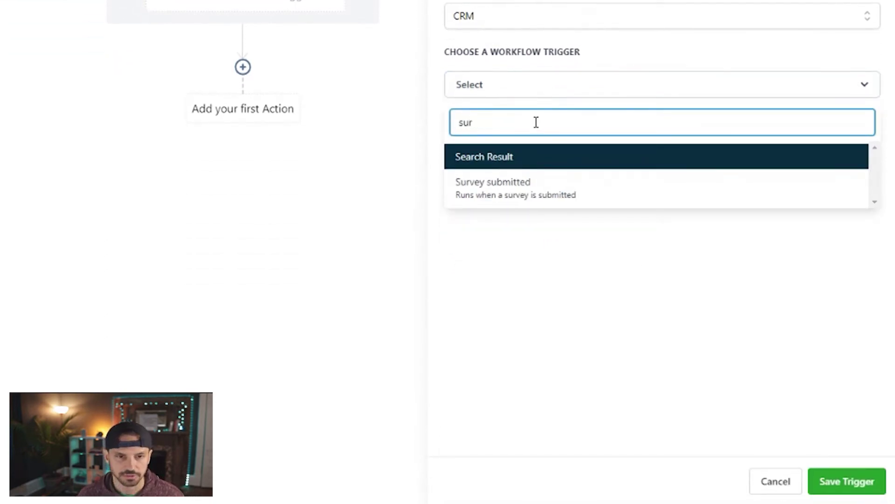
left_click(536, 184)
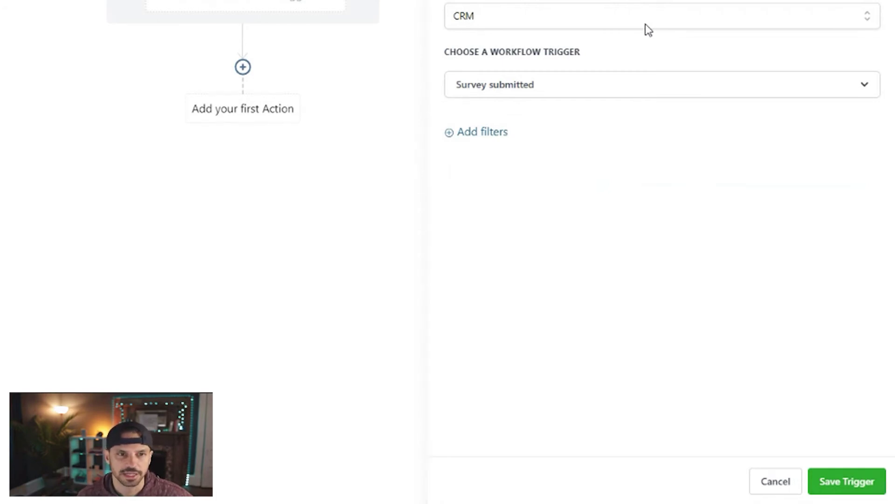
left_click(500, 133)
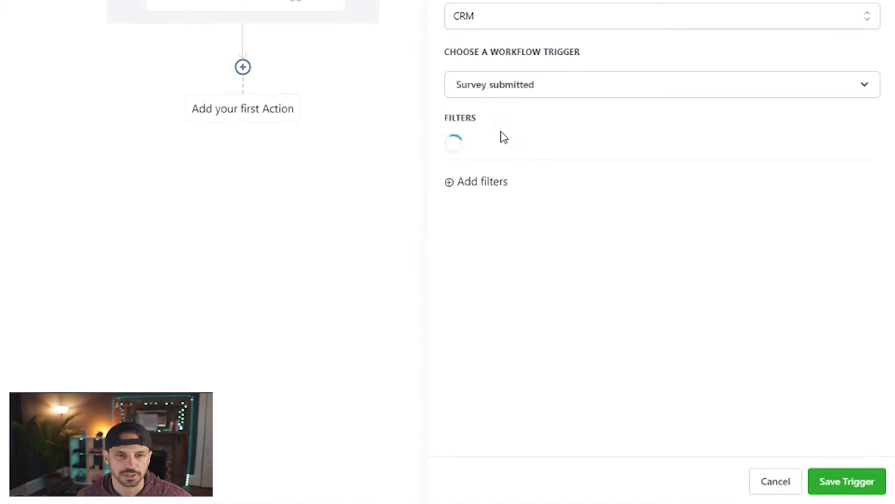
Filter the survey trigger with Survey is COACHING - 10X ENROLLMENT SCRIPT BUILDER
left_click(566, 163)
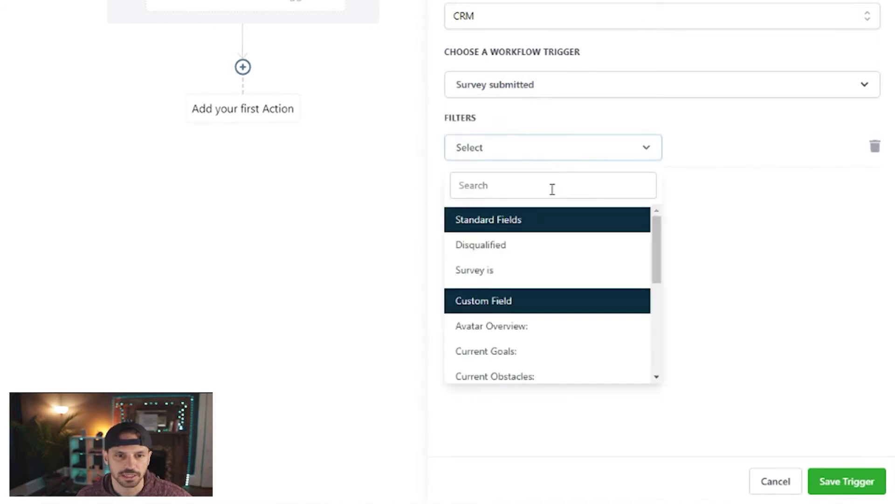
left_click(485, 272)
left_click(721, 156)
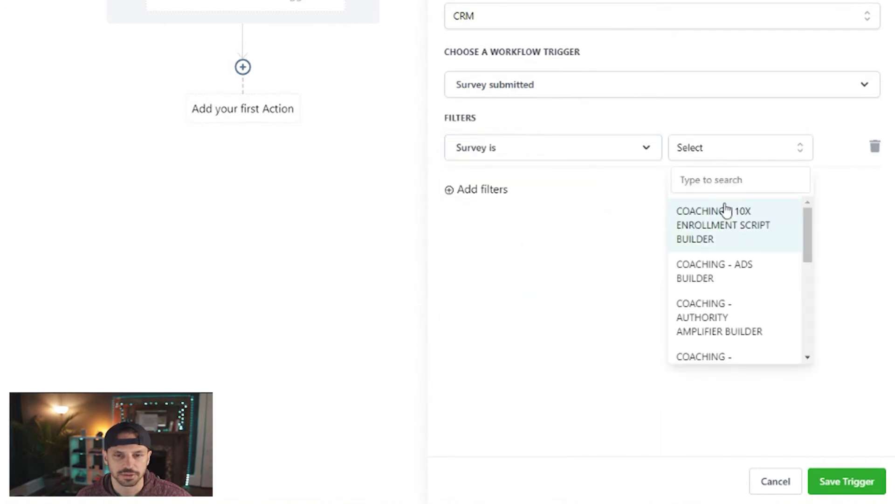
left_click(723, 233)
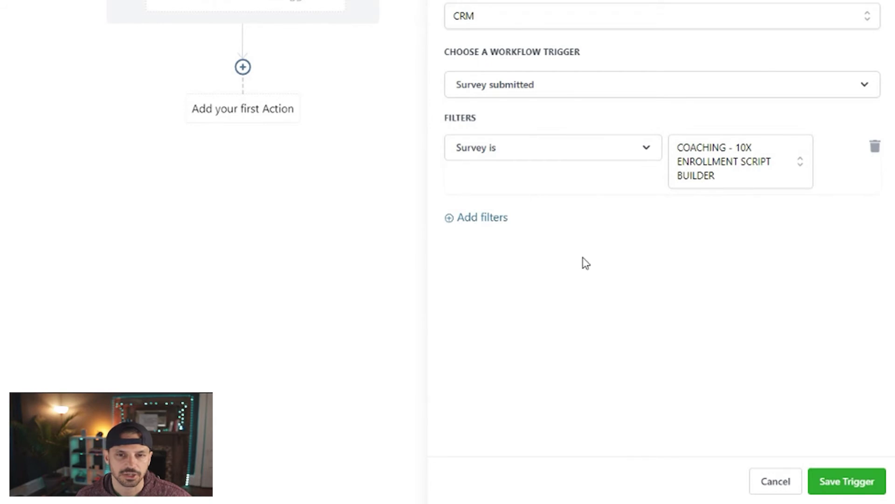
Add a second filter condition requiring Disqualified is true
left_click(494, 218)
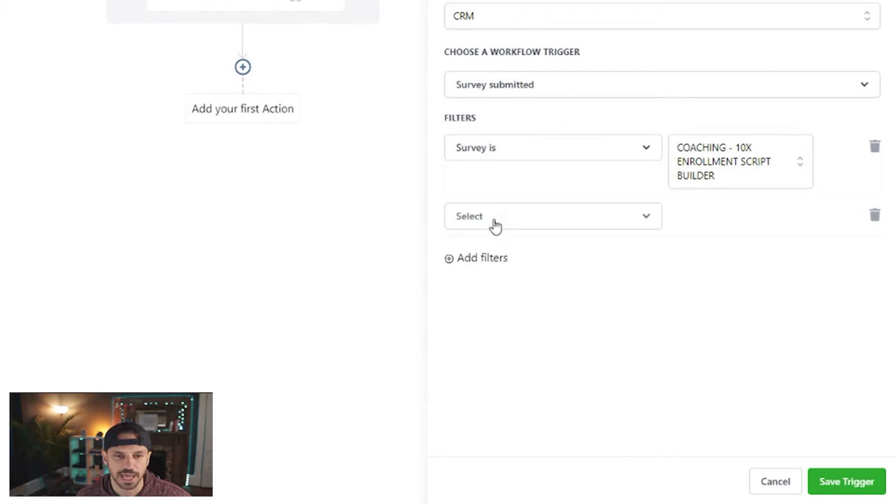
left_click(574, 218)
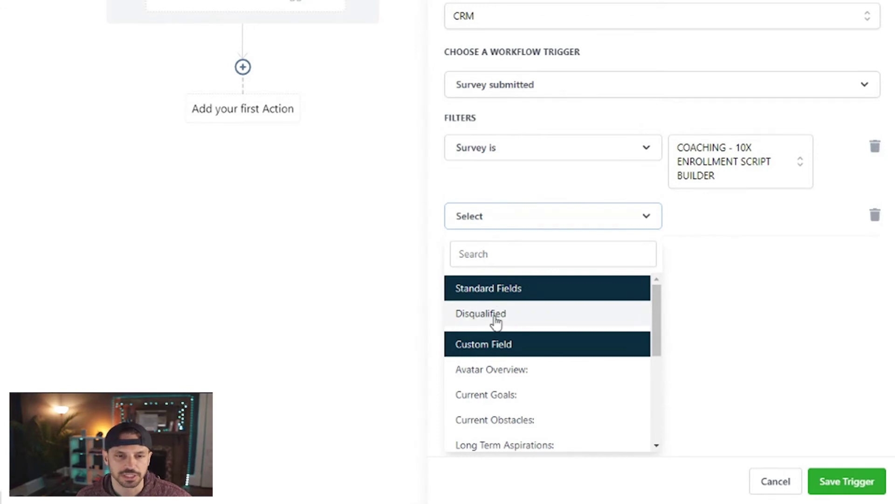
left_click(495, 321)
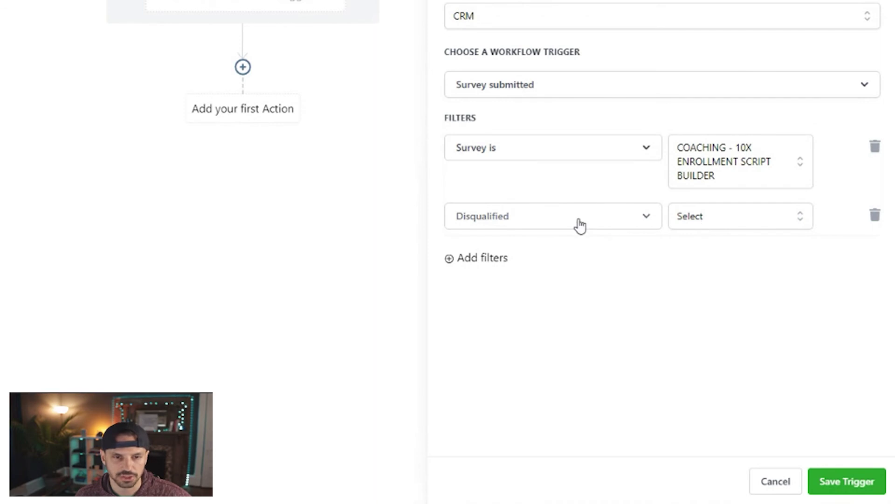
left_click(709, 225)
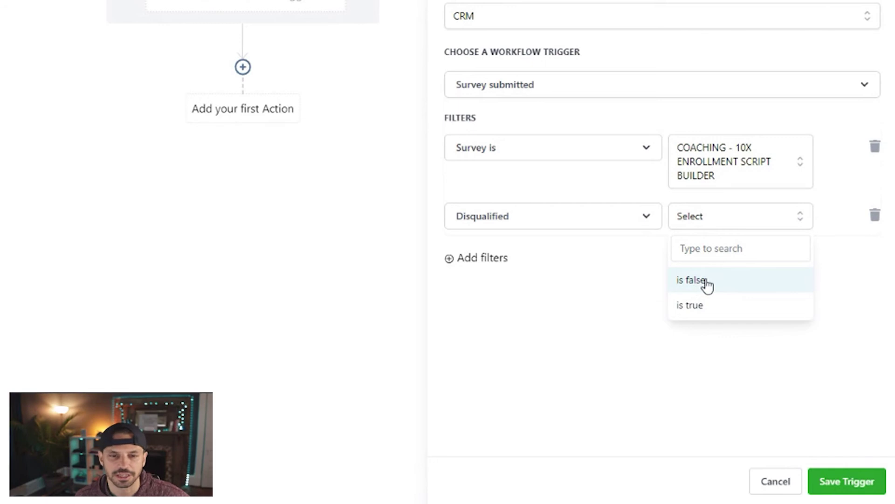
left_click(706, 315)
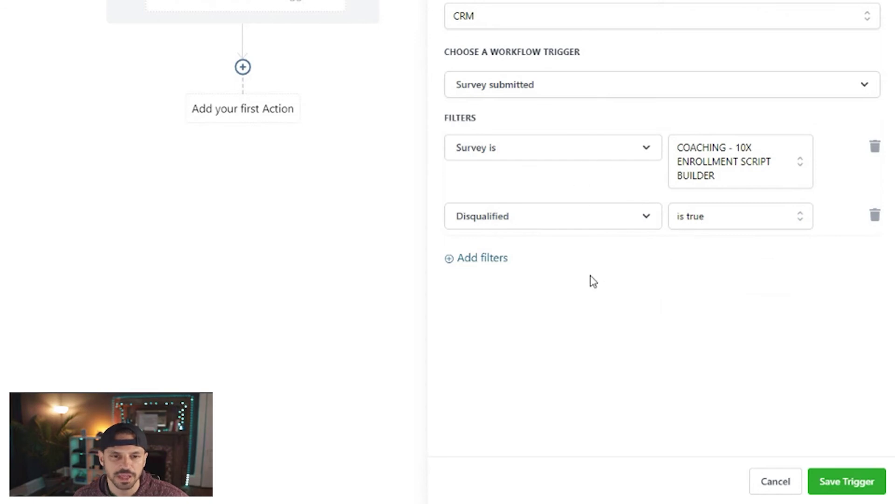
Add an empty third filter, then delete it and the Disqualified filter
left_click(495, 259)
left_click(500, 268)
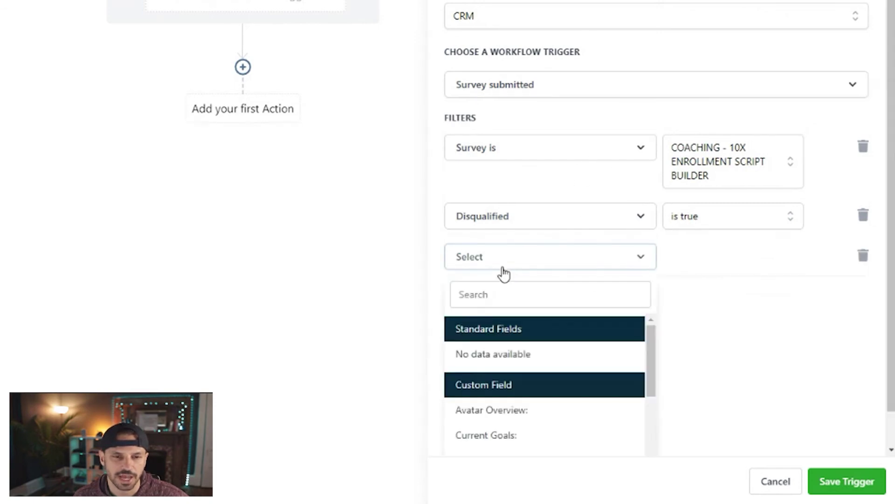
left_click(705, 326)
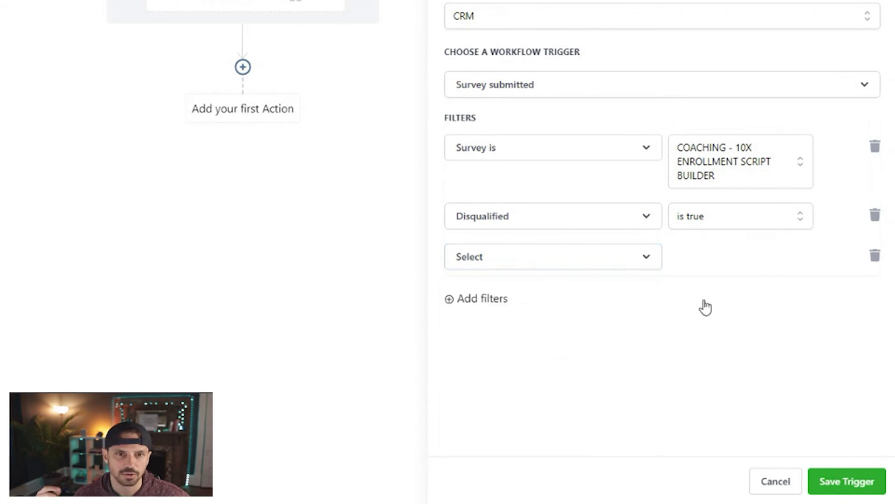
left_click(874, 257)
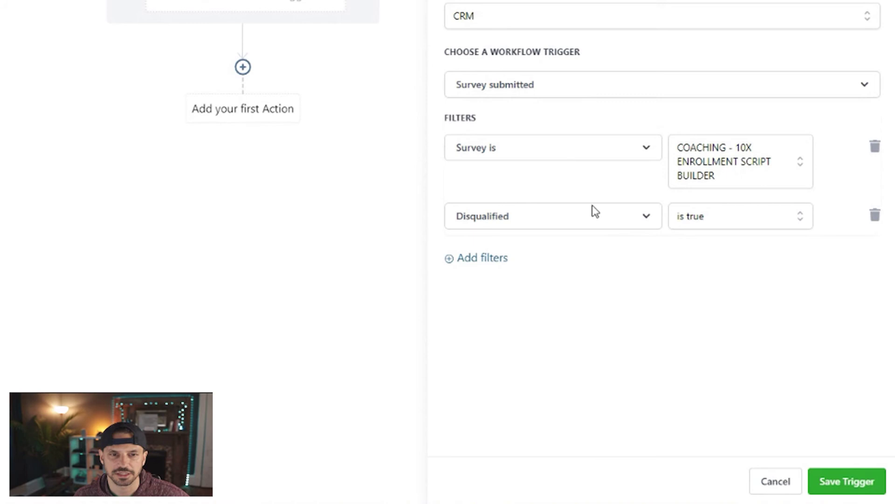
left_click(876, 221)
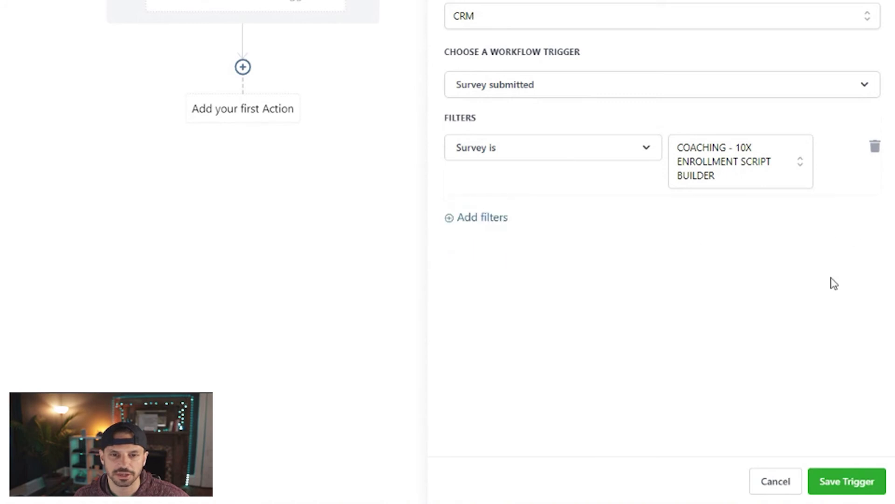
Save the ABC SURVEY SUBMISSION trigger and add a first action step
left_click(856, 484)
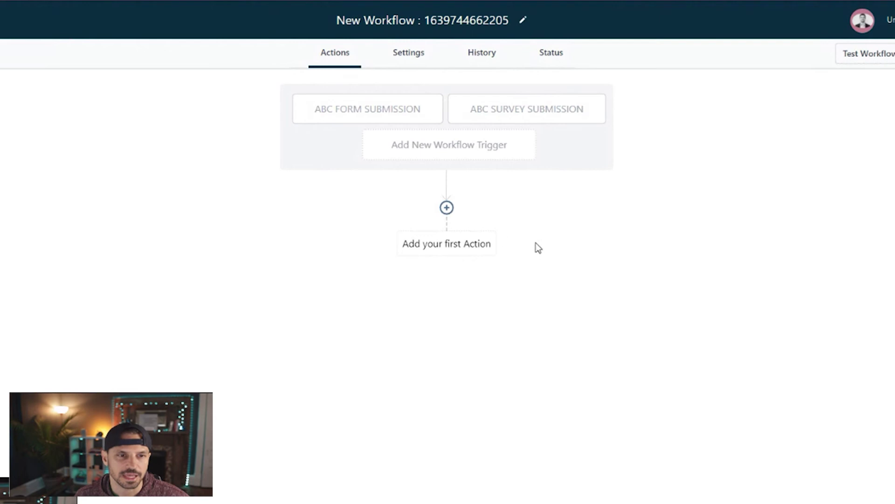
left_click(447, 208)
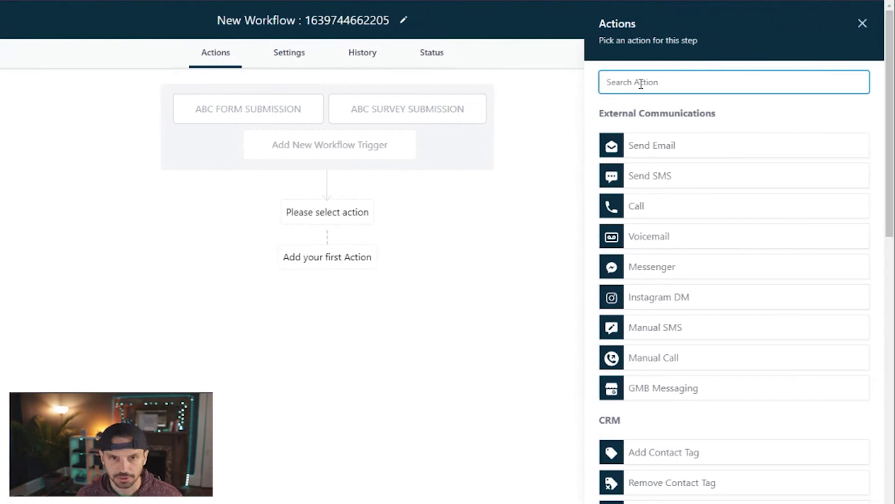
Choose the Add Contact Tag action and rename it 'add contact tag - submission'
type("add")
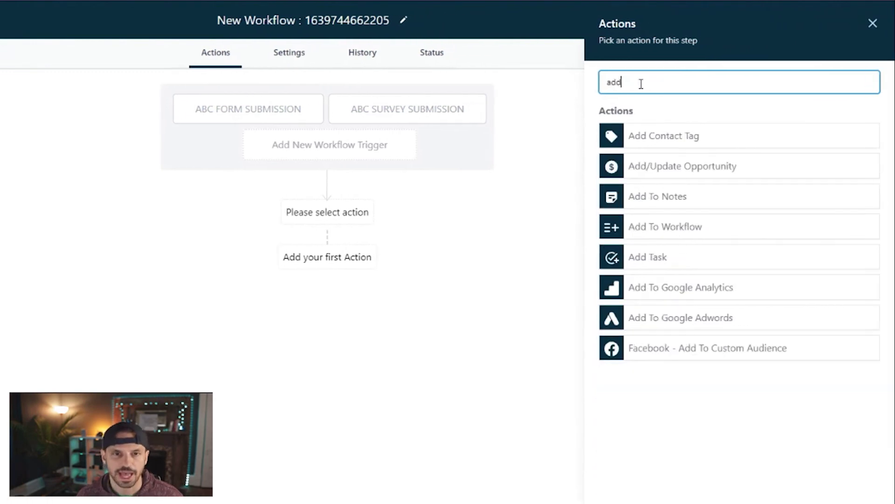
left_click(657, 136)
left_click(685, 109)
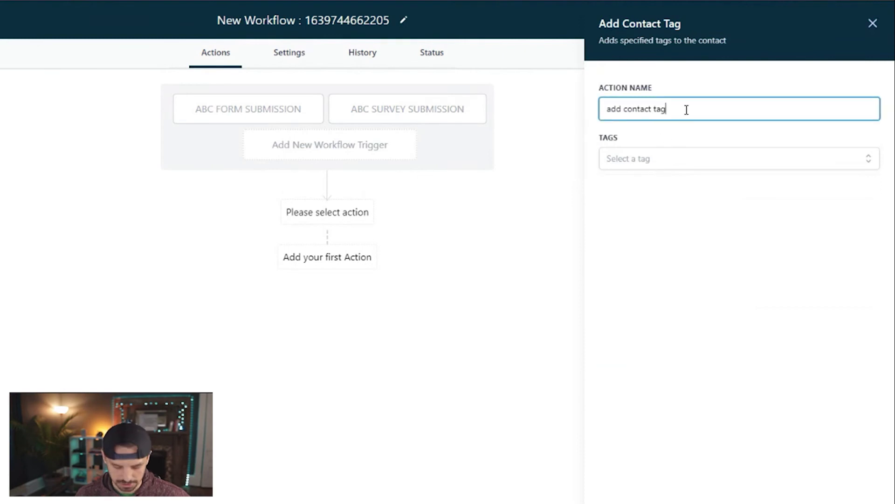
type("- ")
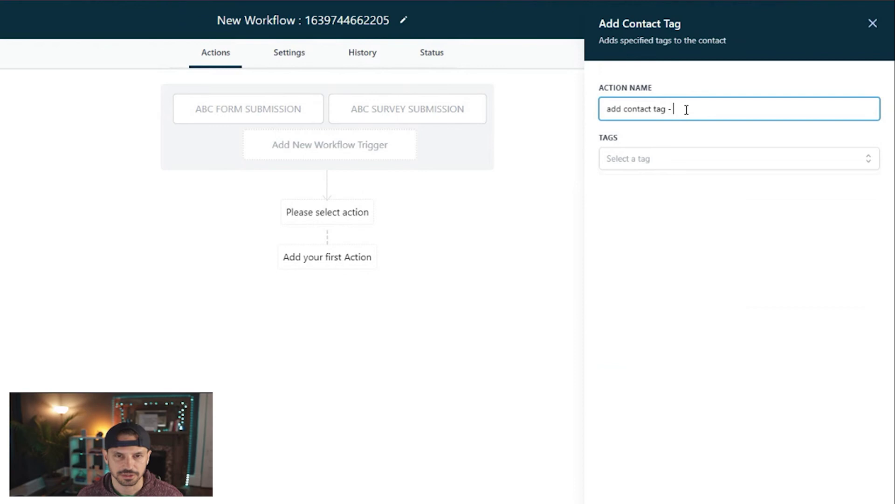
type("sbu")
key("BackSpace")
key("BackSpace")
type("u")
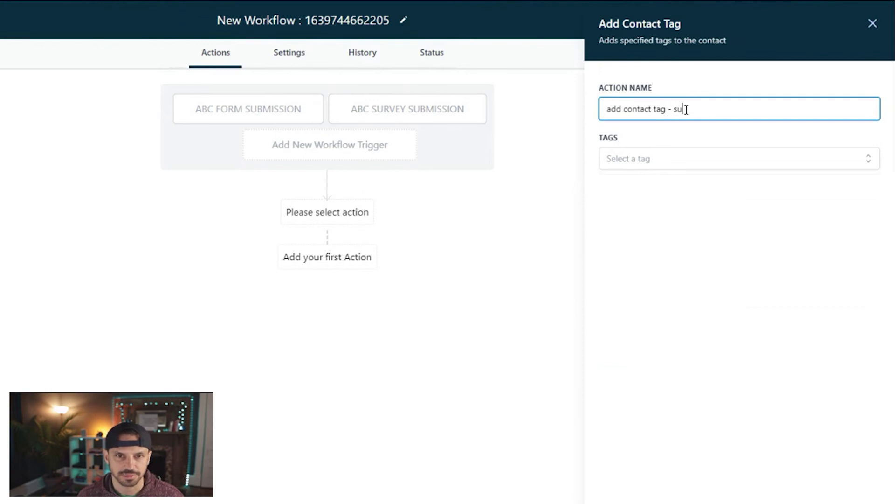
type("bmission")
key("BackSpace")
key("BackSpace")
key("BackSpace")
key("BackSpace")
key("BackSpace")
key("BackSpace")
type("ission")
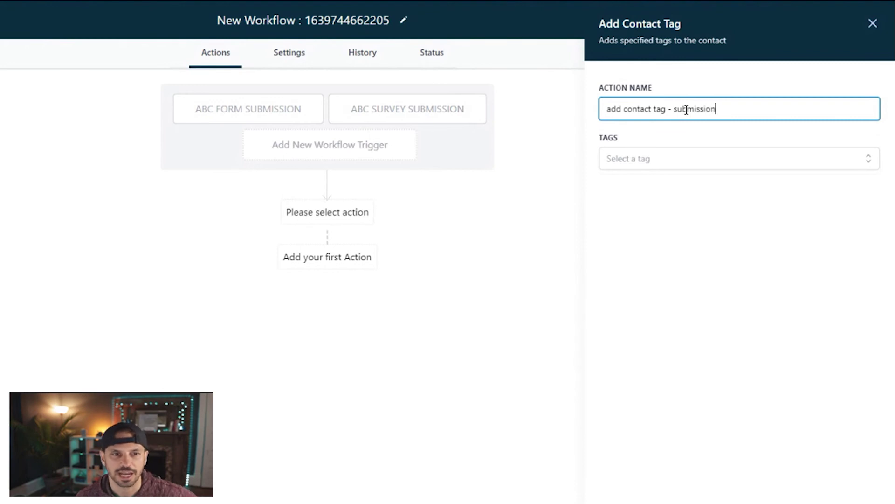
Open and close the tag list, then discard the Add Contact Tag step
left_click(673, 160)
left_click(727, 227)
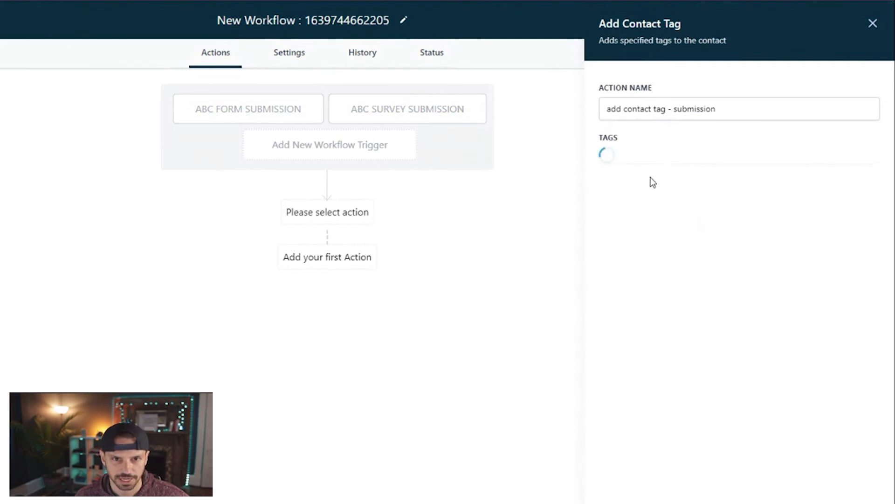
key("Escape")
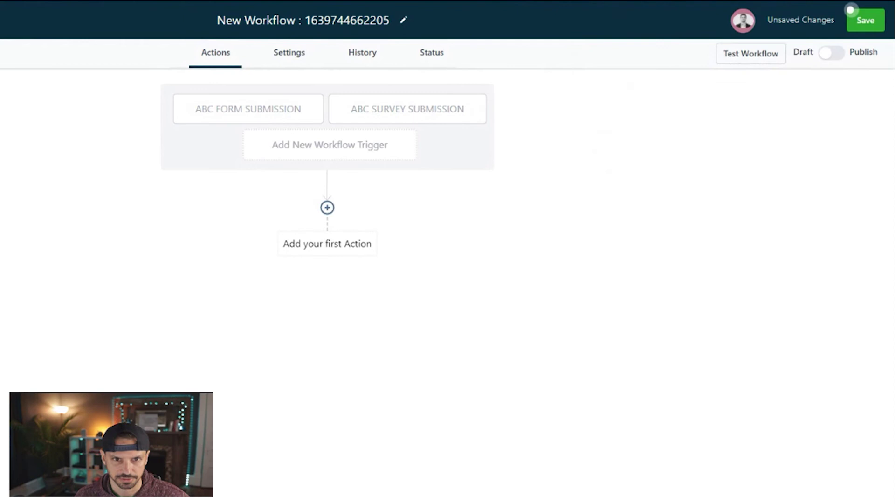